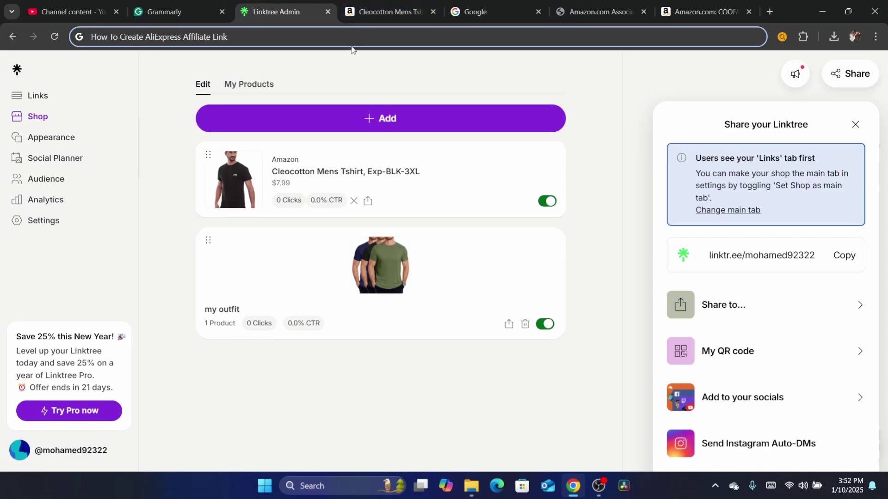
click(388, 12)
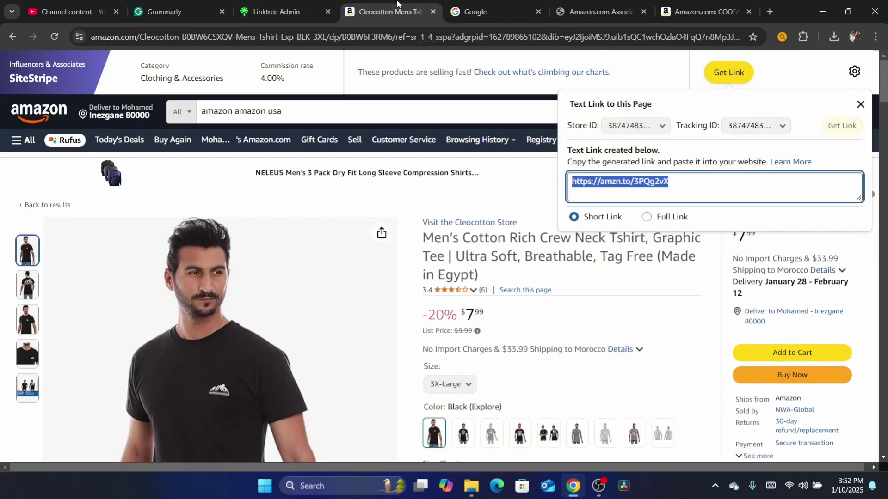
click(382, 37)
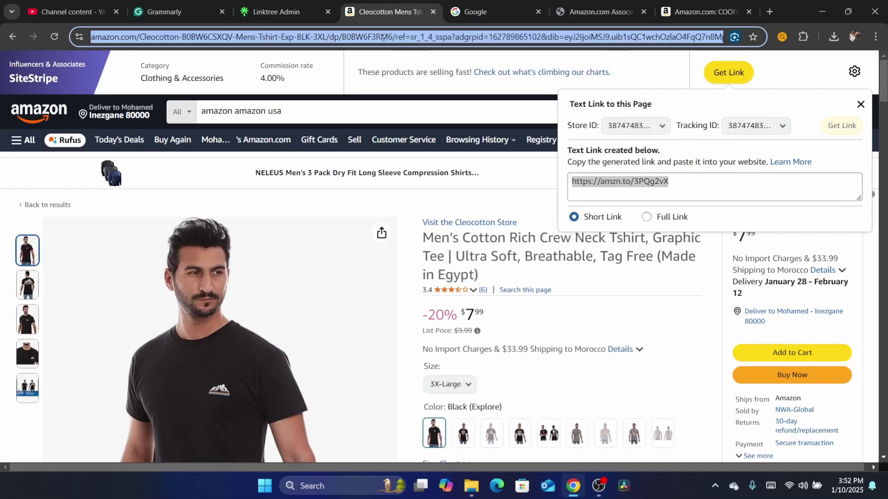
click(274, 6)
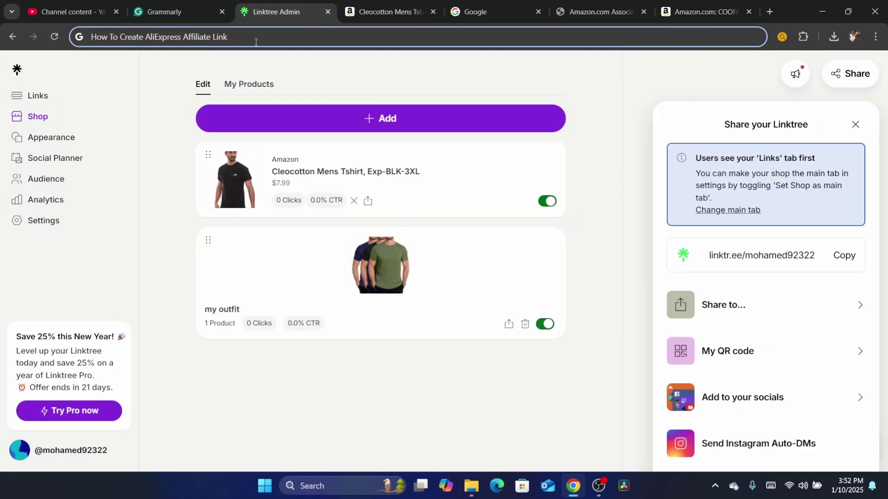
Search the web for "aliexpress affiliate" in the Amazon product tab and open the AliExpress Affiliate Portals site
click(365, 7)
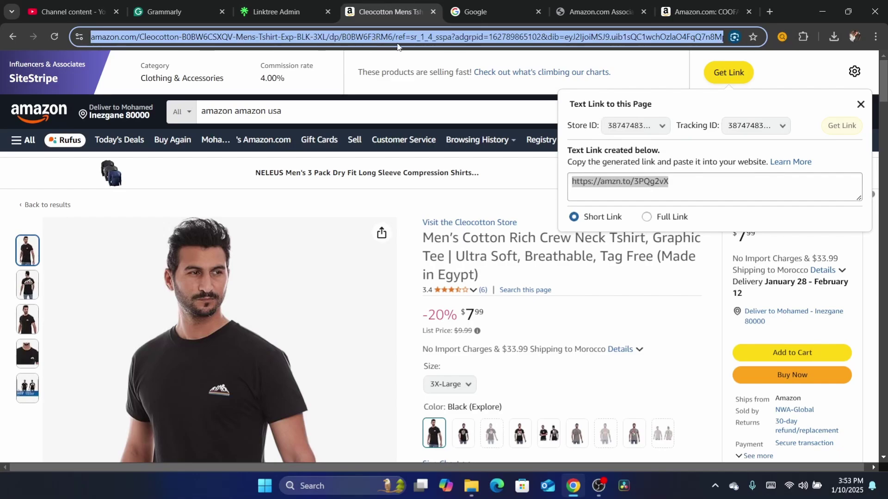
text(a)
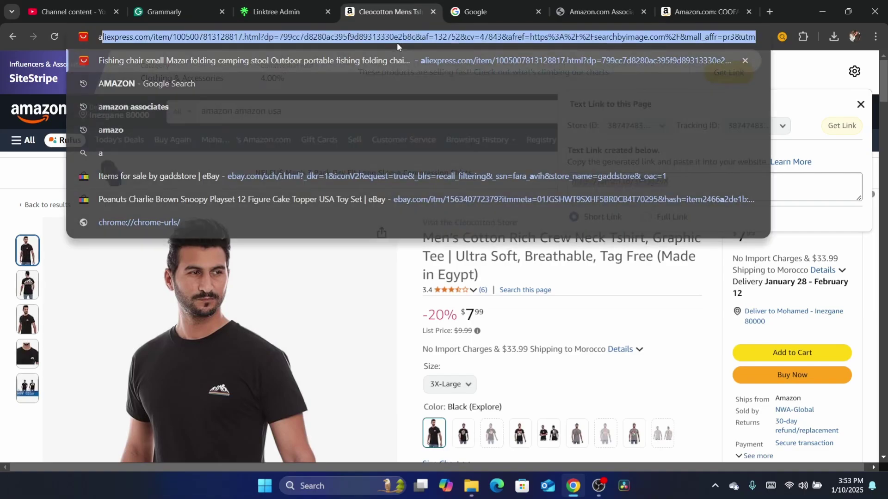
text(liep)
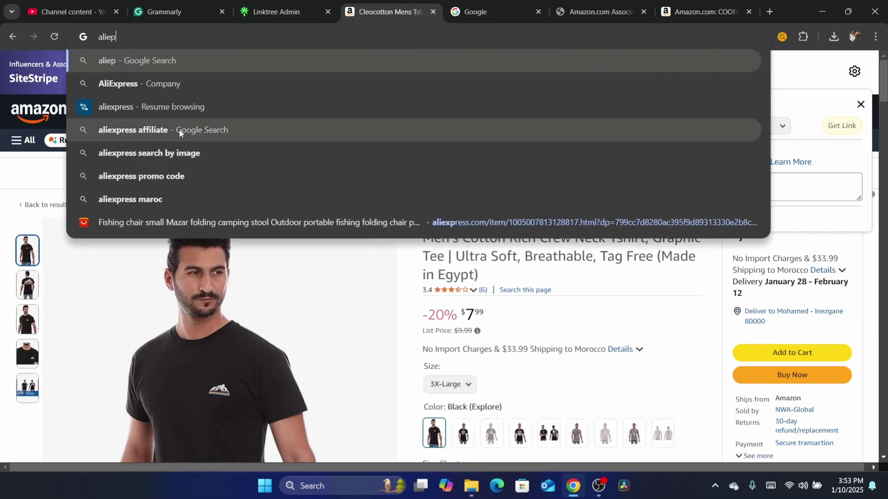
click(178, 129)
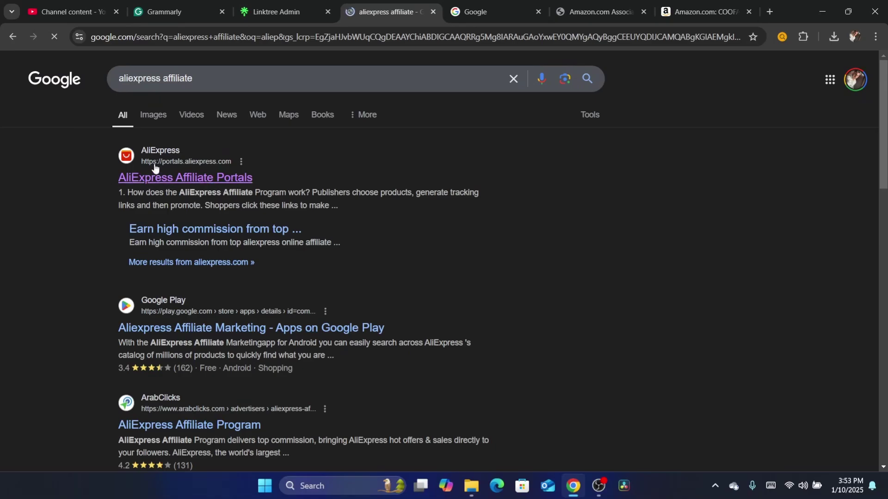
click(179, 180)
click(395, 40)
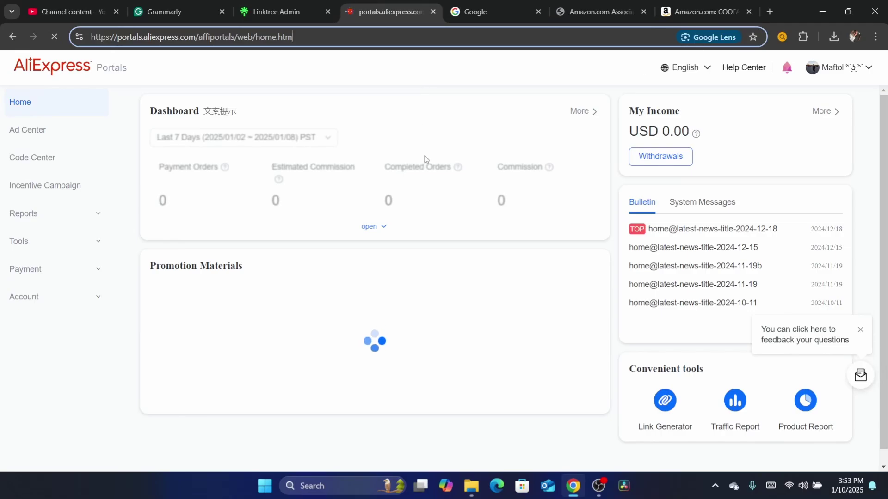
text(d)
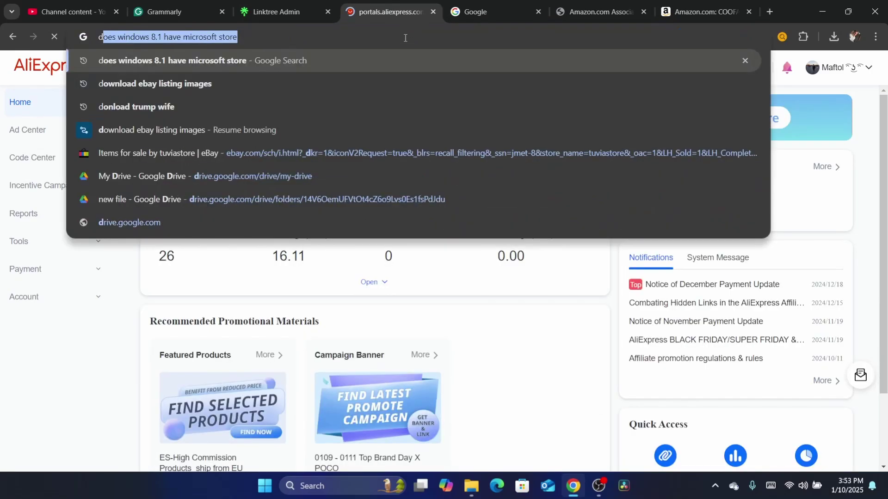
key(Return)
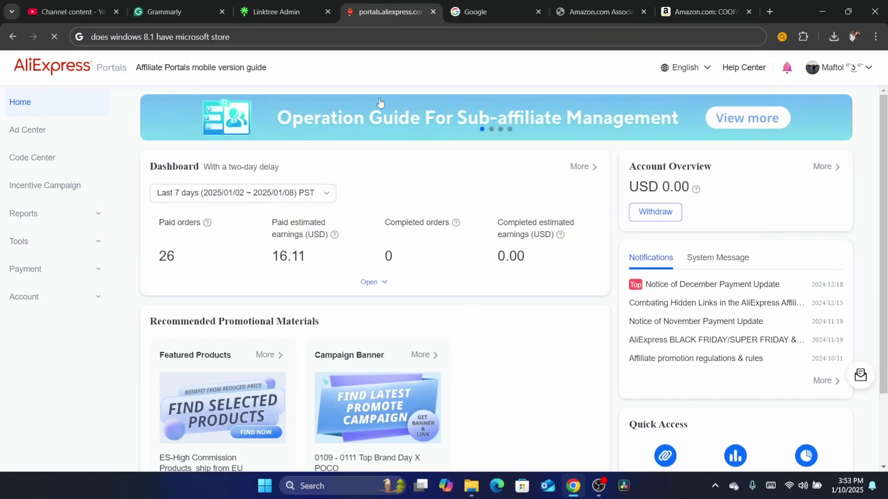
click(369, 45)
text(d)
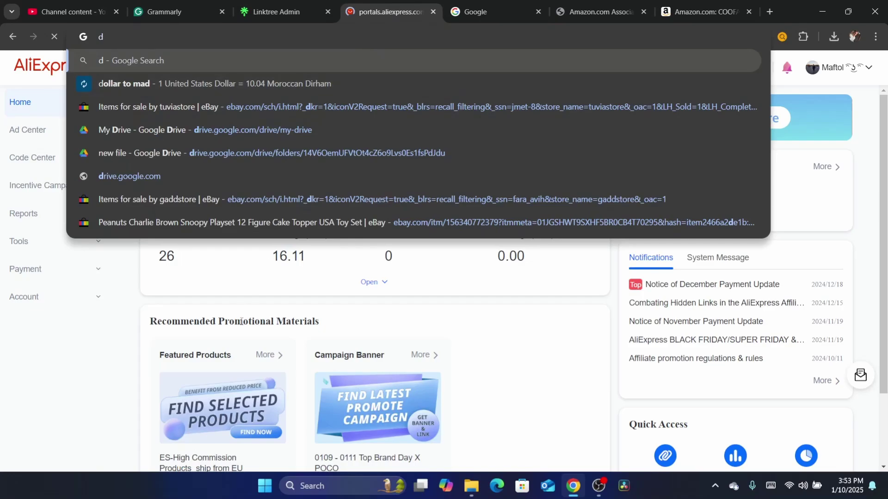
click(177, 295)
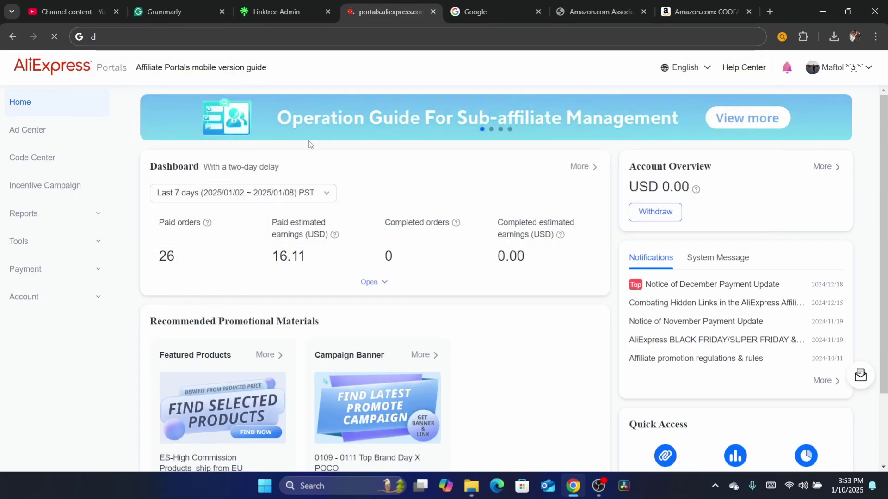
Enter the query "How To Create AliExpress Affiliate Link" for a web search in the AliExpress portal tab without submitting it
click(277, 11)
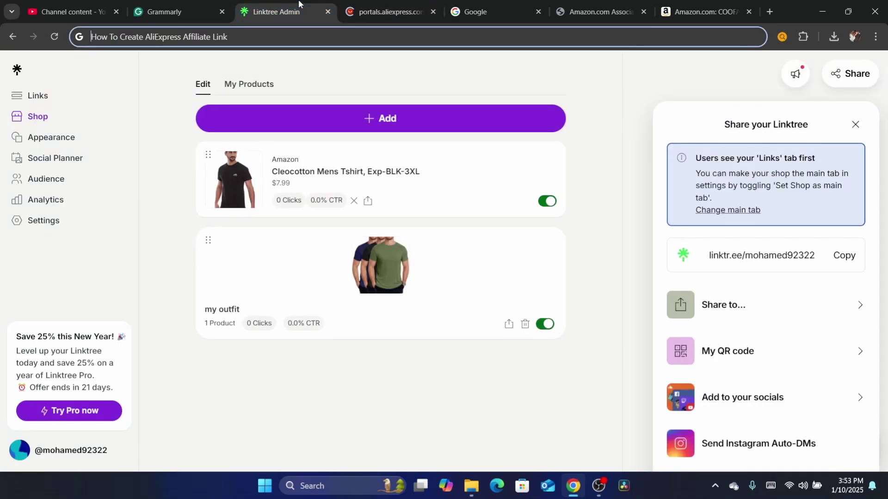
click(386, 11)
click(386, 41)
text(How To Create AliExpress Affiliate Link)
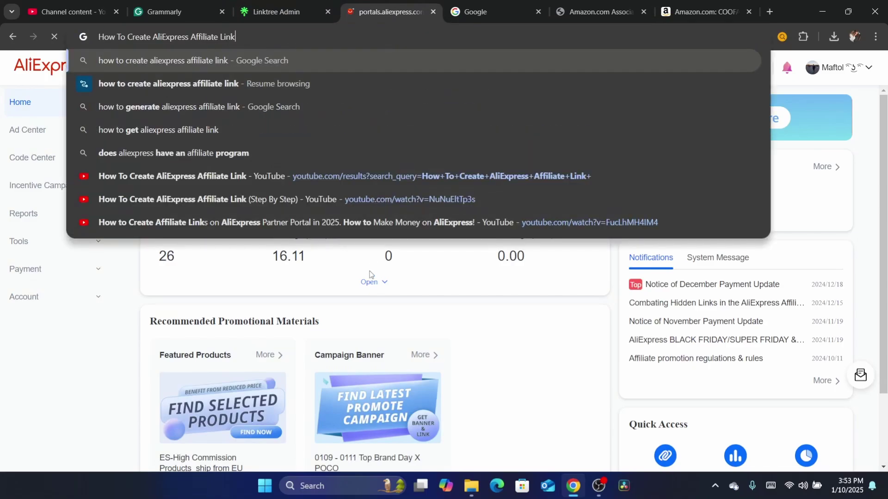
click(400, 332)
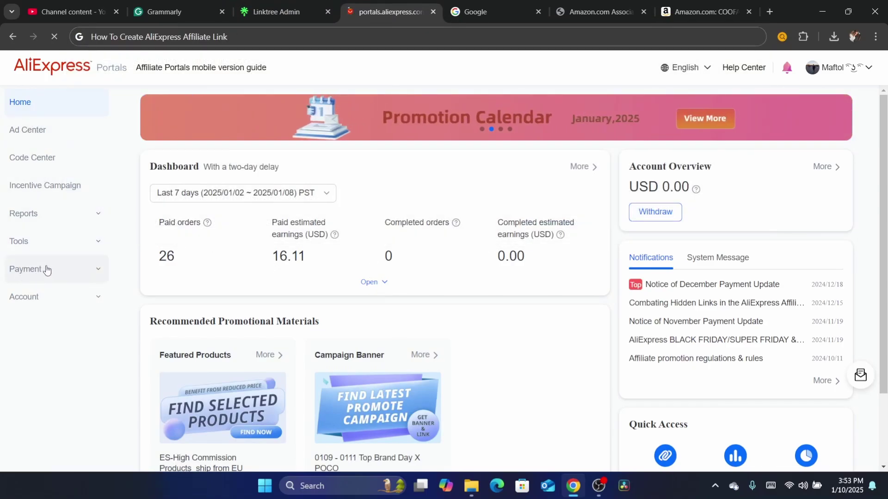
Open the portal's Site Stripe tool and set its display status to Enable
click(31, 242)
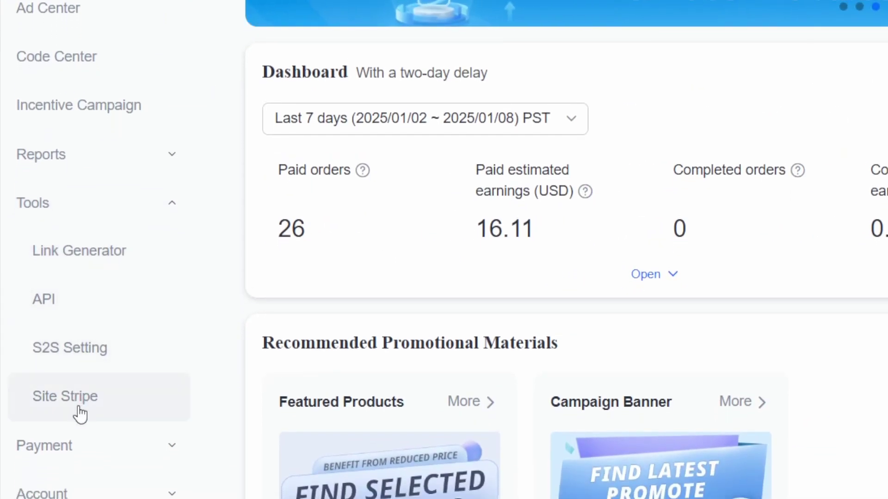
click(65, 317)
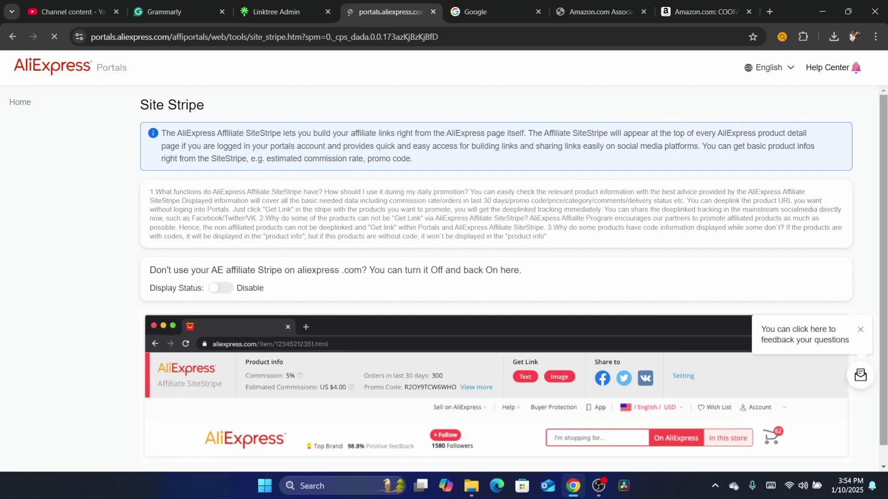
scroll(495, 277, down, 1)
click(220, 269)
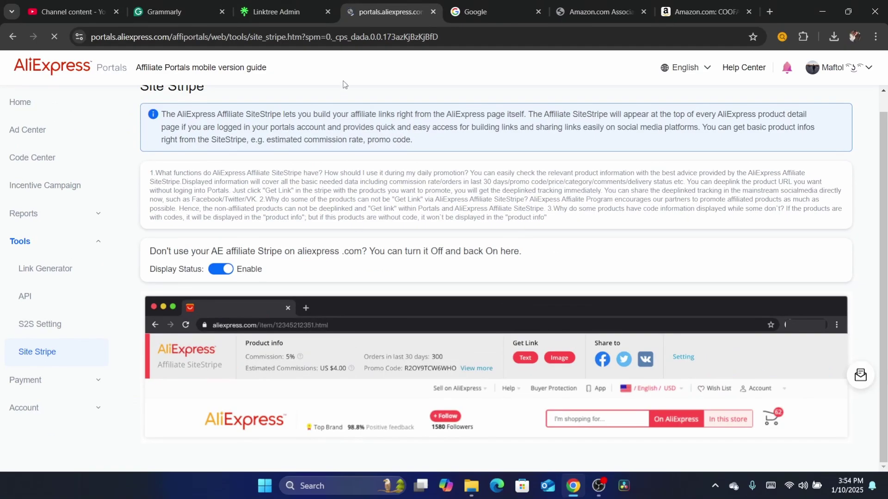
key(ctrl+l)
text(d)
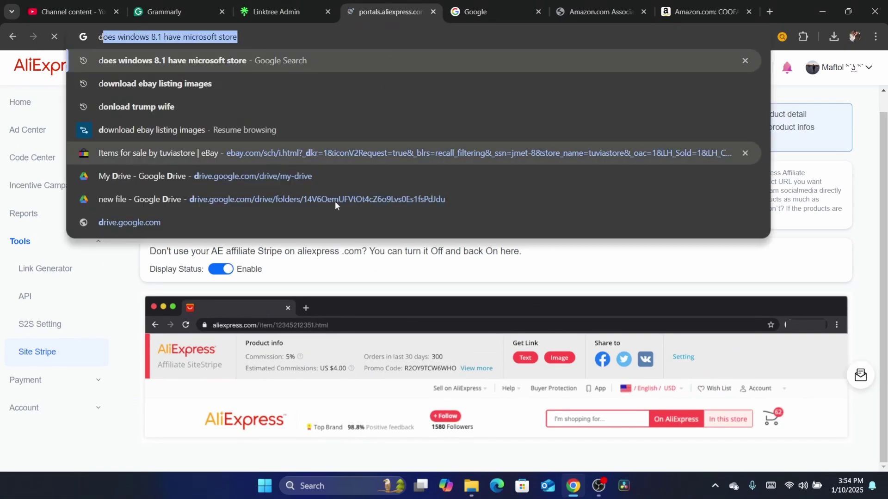
key(Return)
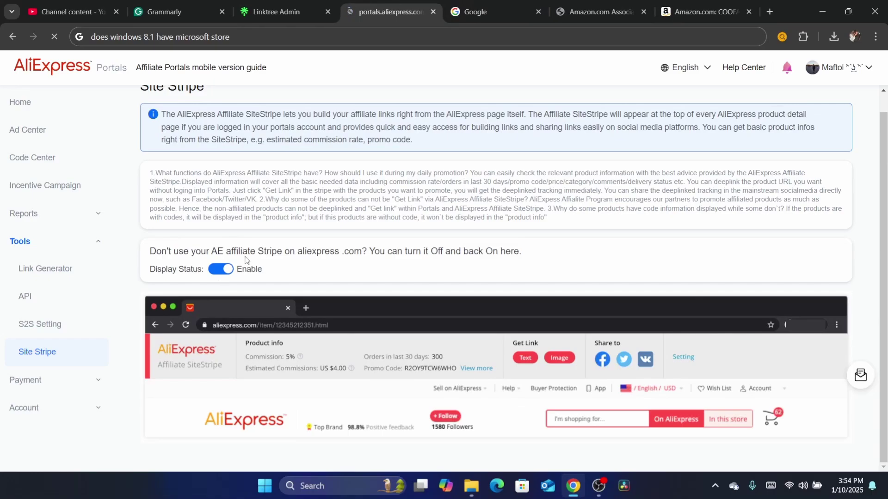
Open the AliExpress product page of the small Mazar fishing chair folding camping stool in the Google tab
click(476, 12)
click(470, 31)
text(ali)
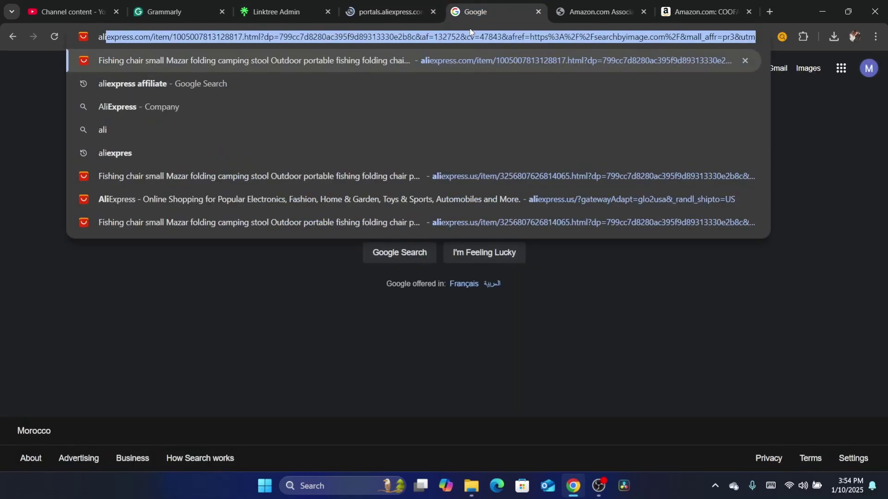
click(465, 65)
click(476, 41)
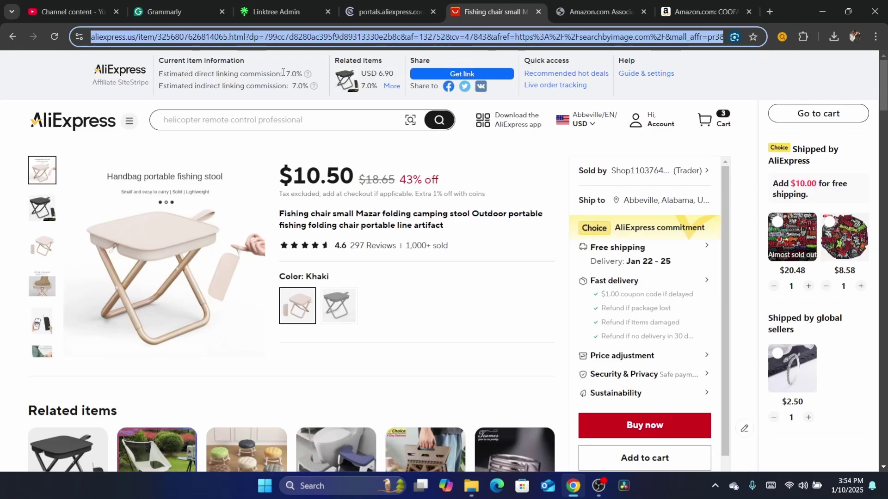
Generate the fishing chair's affiliate link with the default tracking ID and copy the tracking link
drag(283, 74, 317, 77)
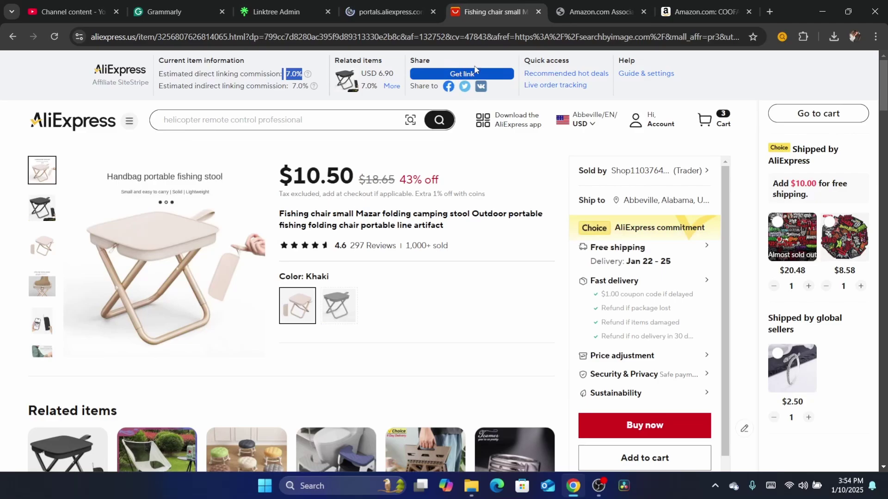
click(461, 74)
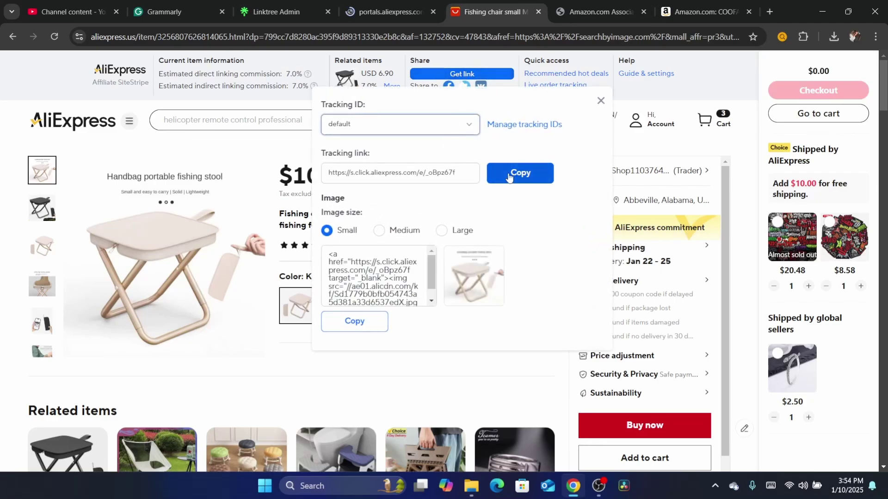
click(530, 174)
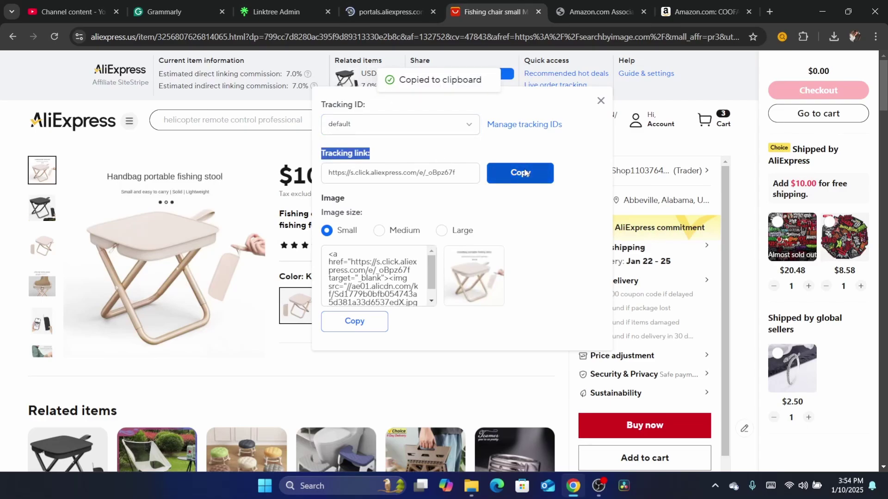
Examine the product image, image size options and image embed code, and select the tracking link
mouse_move(462, 276)
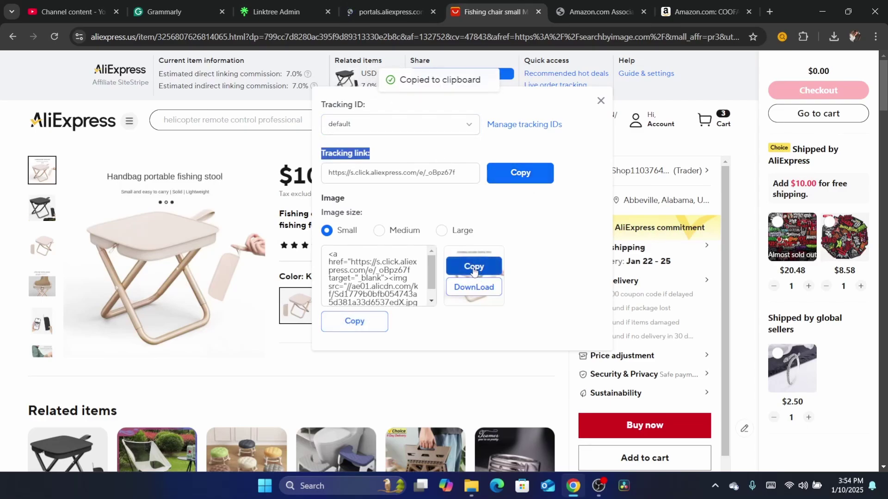
triple_click(334, 215)
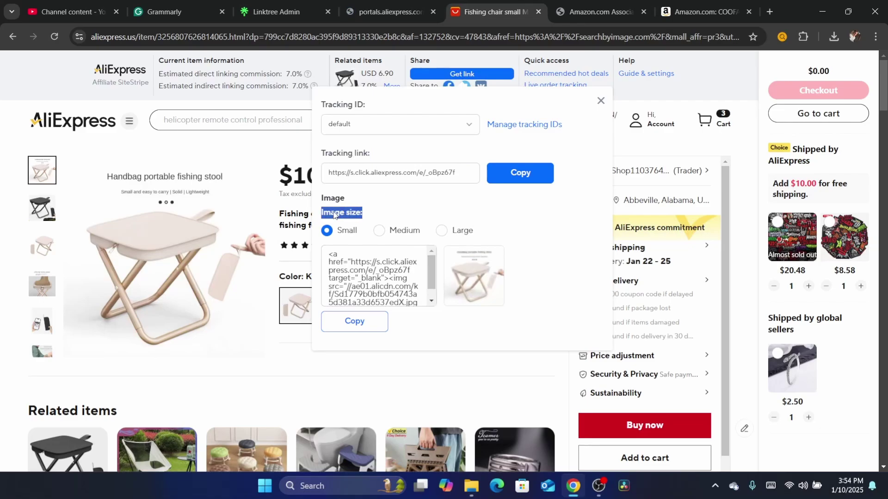
click(345, 261)
key(ctrl+a)
click(400, 294)
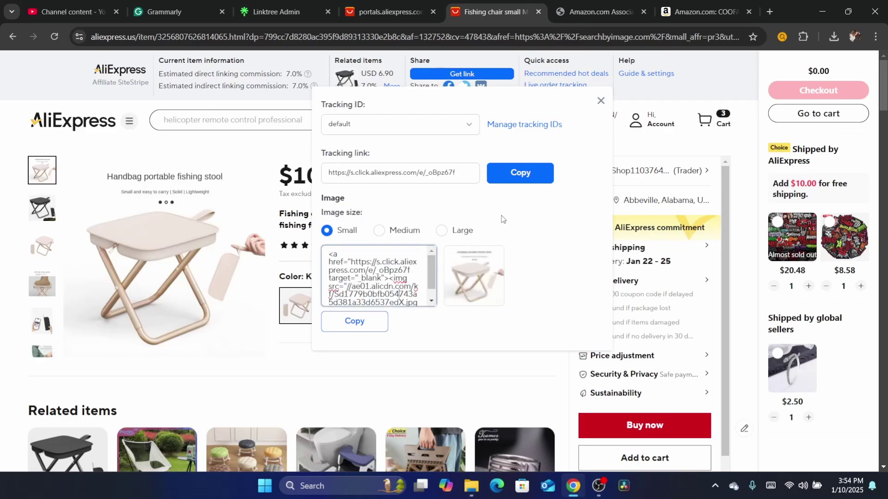
click(506, 187)
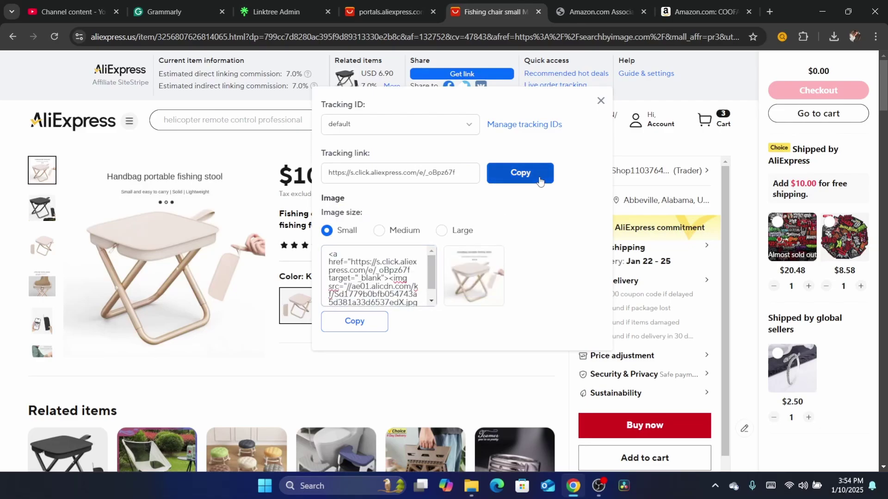
click(369, 173)
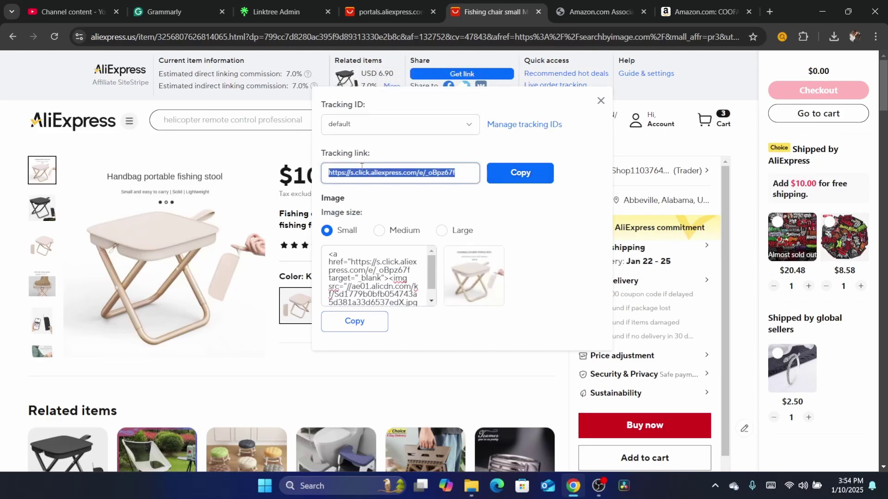
click(276, 11)
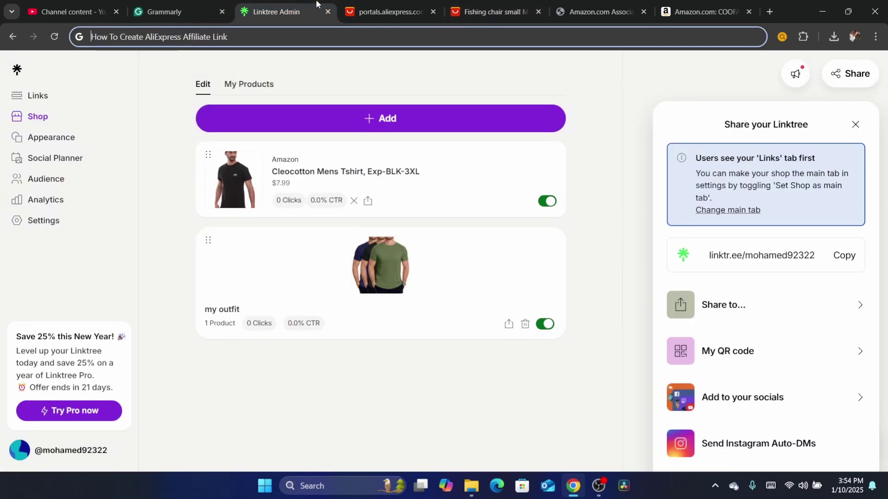
click(352, 121)
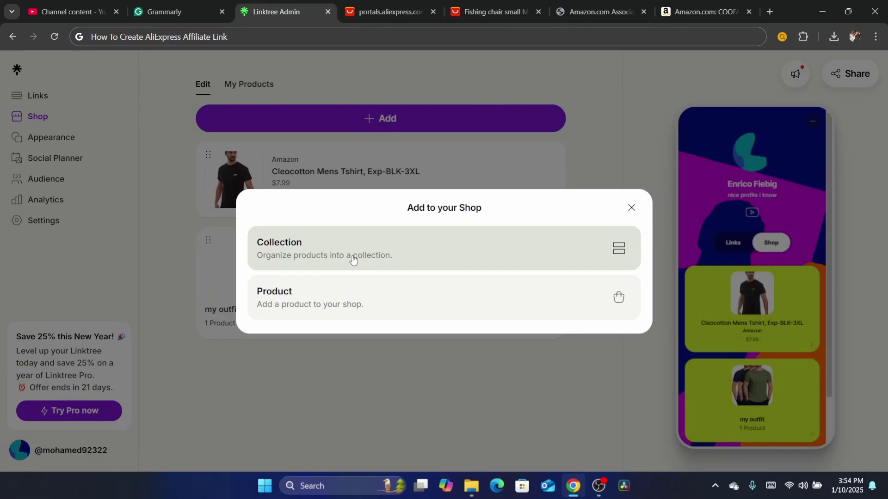
click(343, 300)
click(362, 177)
key(ctrl+v)
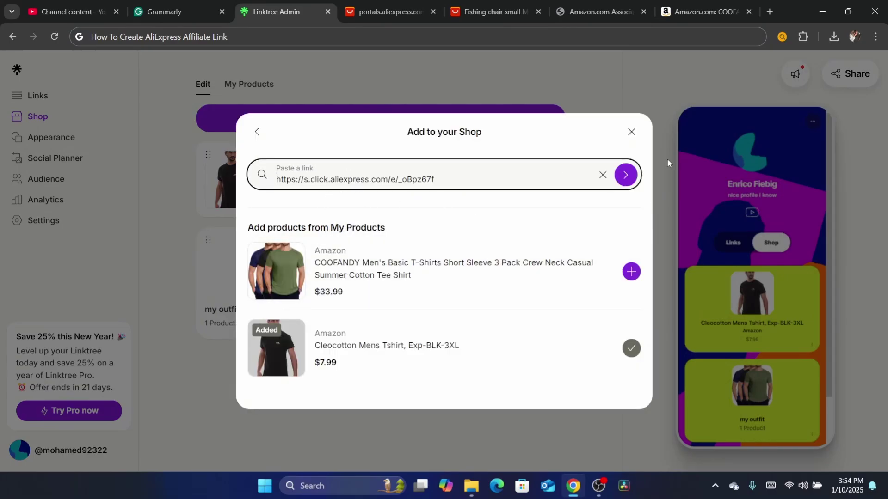
click(626, 175)
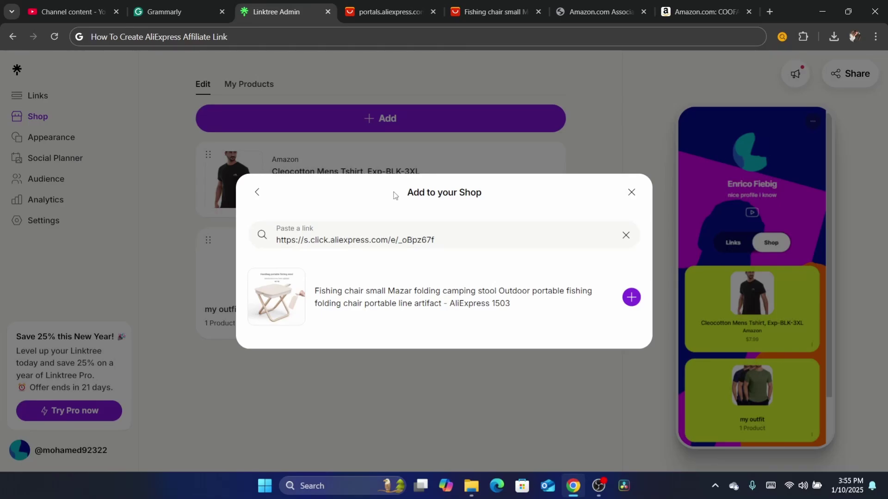
Add the fishing chair product found through the affiliate link to the Linktree shop
click(427, 6)
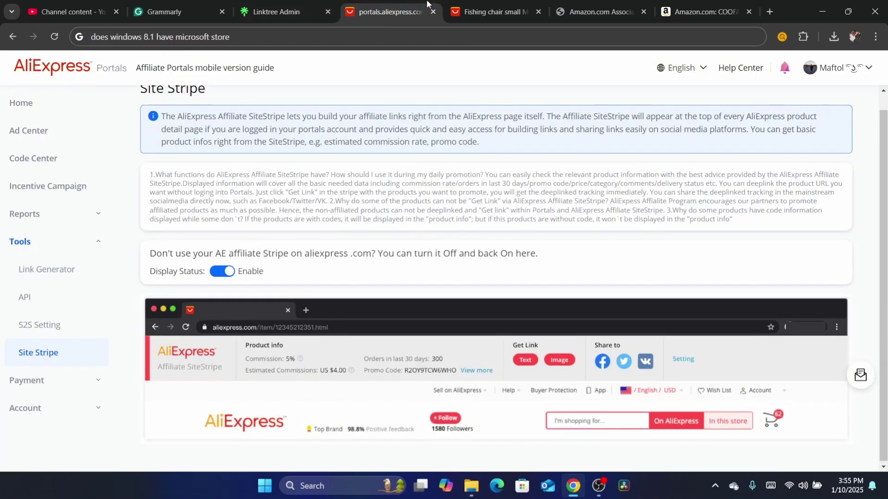
click(492, 12)
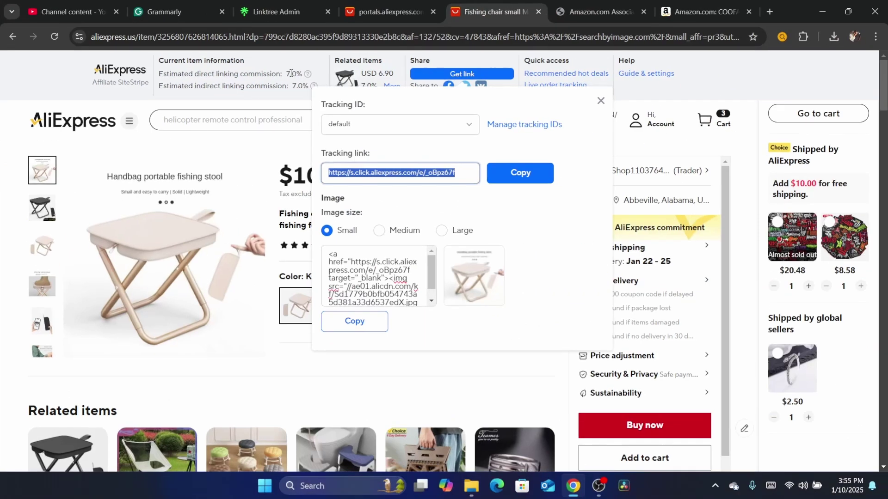
click(291, 4)
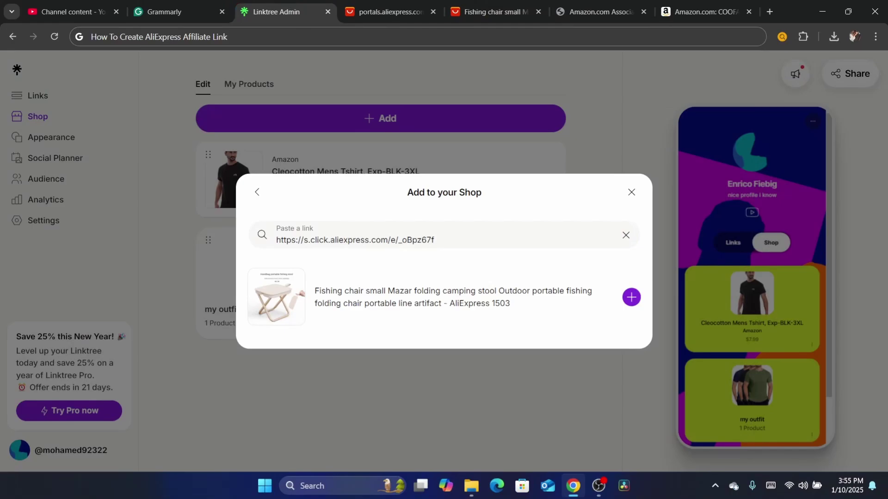
click(396, 309)
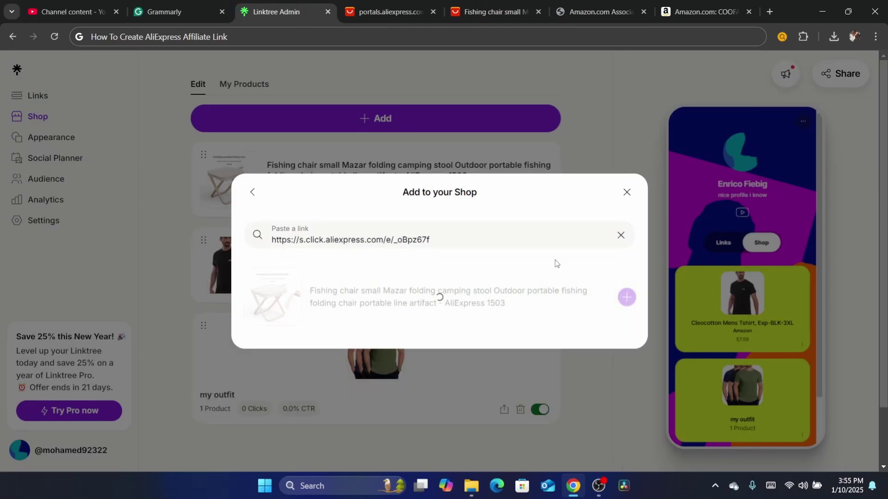
Switch to AliExpress Portals and open the Link Generator, ready to enter the page's URL
click(355, 4)
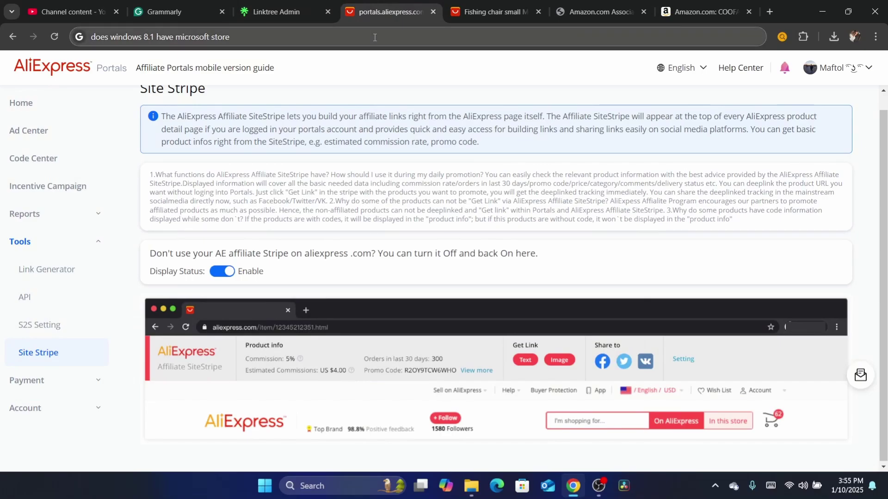
key(ctrl+l)
key(ctrl+v)
key(Return)
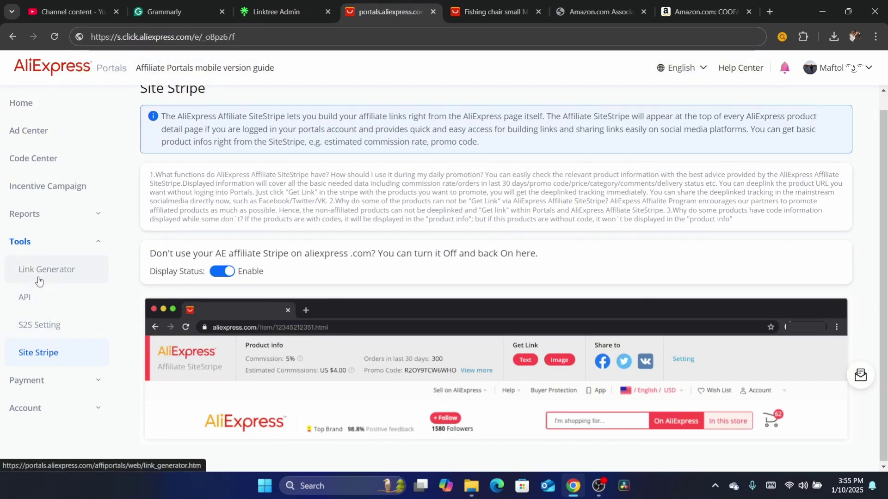
click(37, 271)
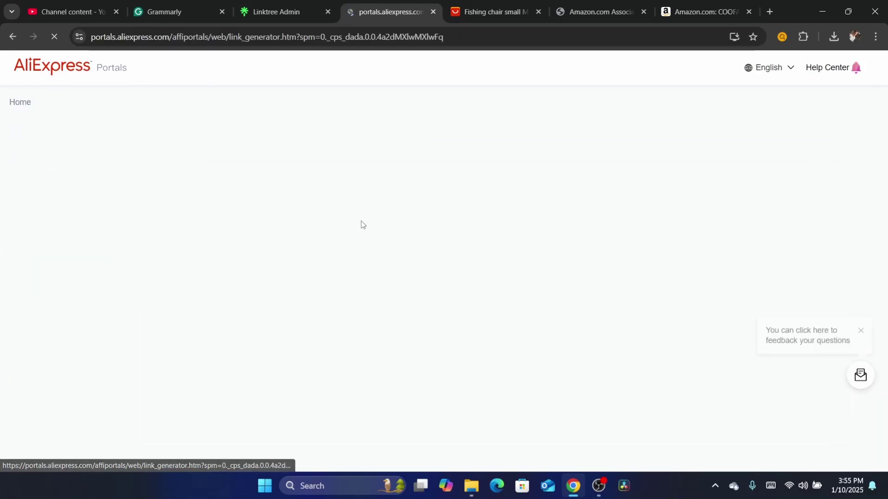
click(207, 269)
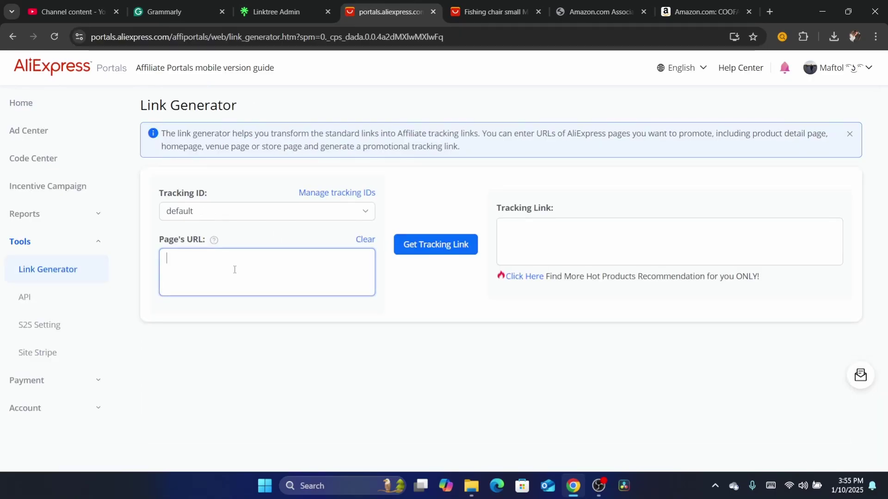
Open the related toilet squat stool item from the fishing chair's AliExpress page and copy the full URL of the opened page
click(512, 4)
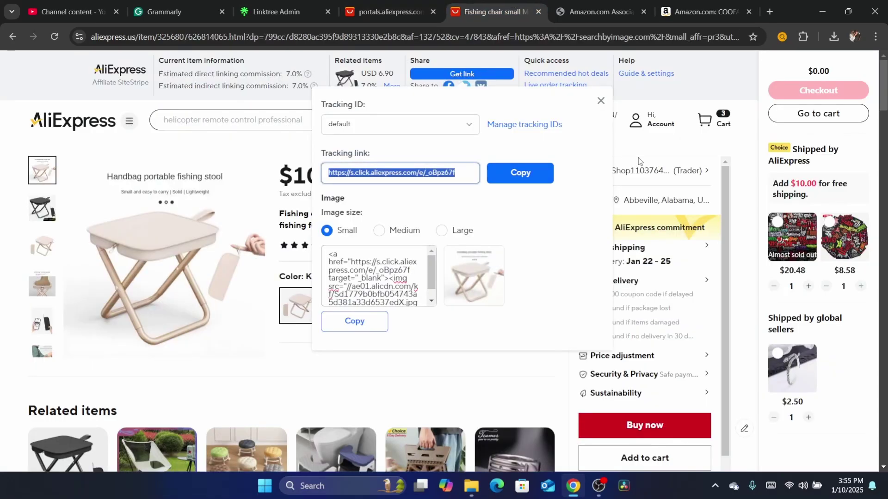
scroll(324, 175, down, 7)
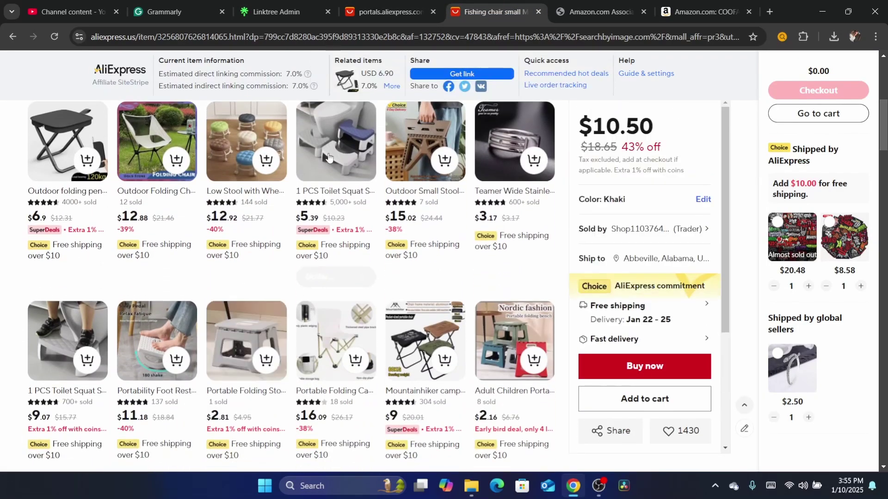
click(324, 175)
click(400, 36)
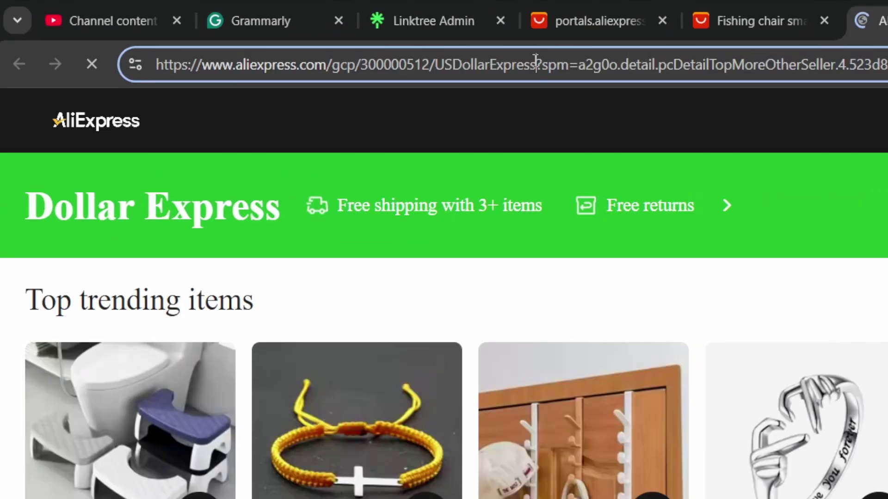
drag(535, 65, 534, 61)
triple_click(534, 59)
right_click(533, 59)
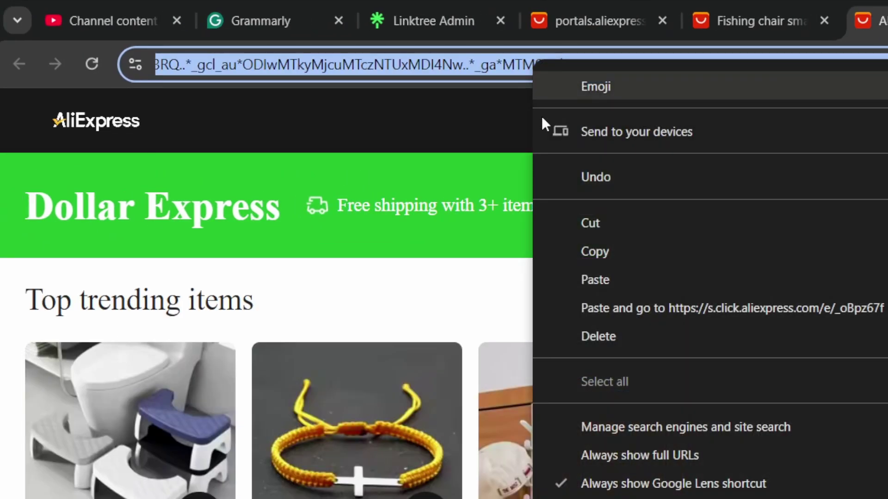
click(590, 256)
Paste the copied page URL into the Link Generator and generate a tracking link with the default tracking ID
click(786, 19)
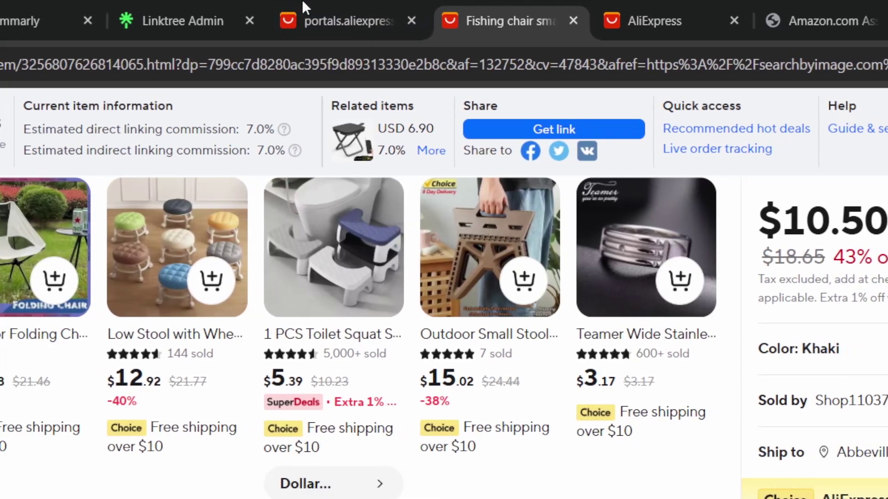
click(304, 6)
key(ctrl+v)
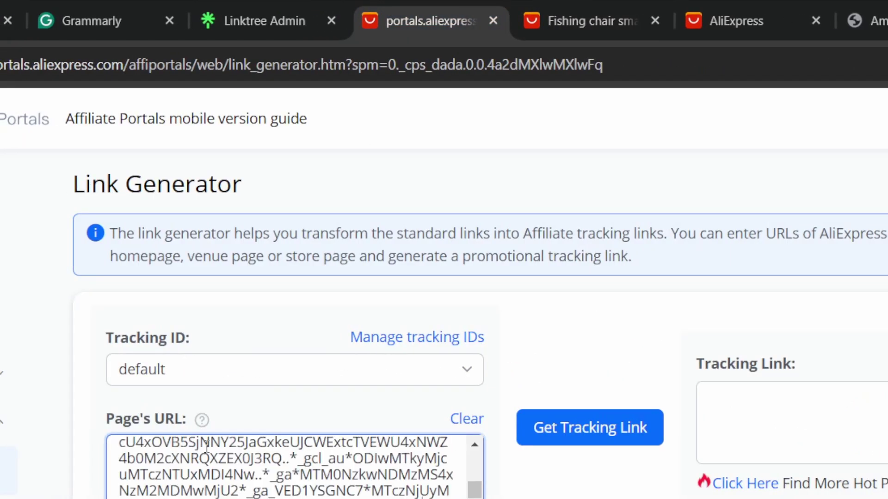
click(397, 57)
text(s)
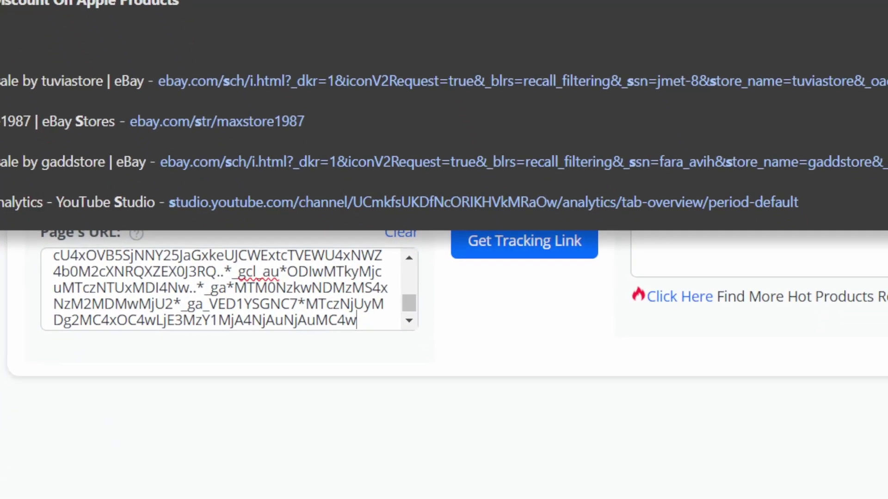
click(446, 278)
click(438, 248)
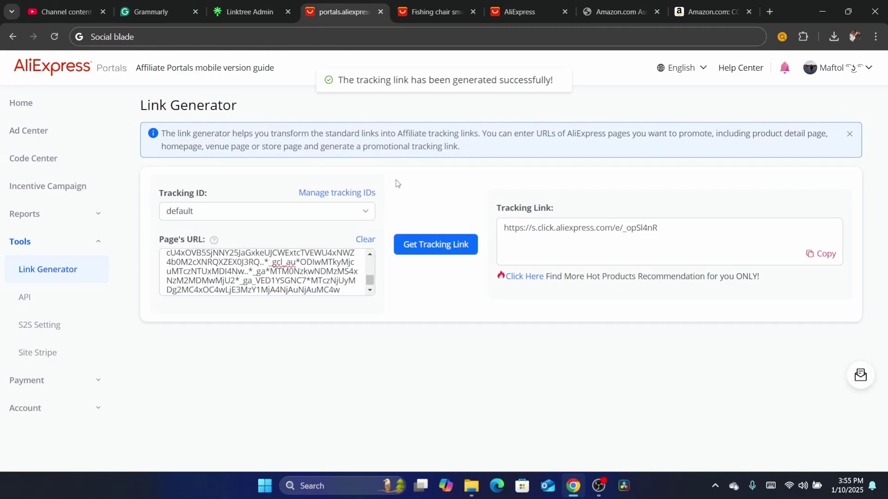
click(605, 231)
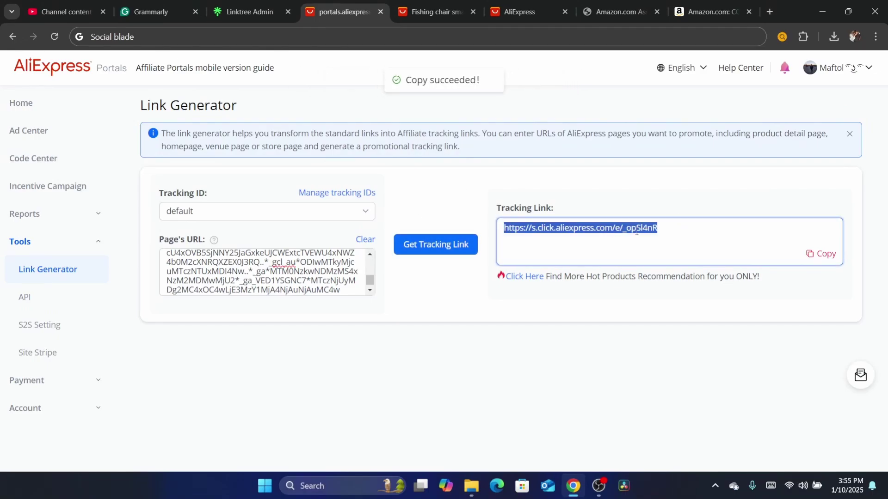
double_click(651, 229)
click(650, 229)
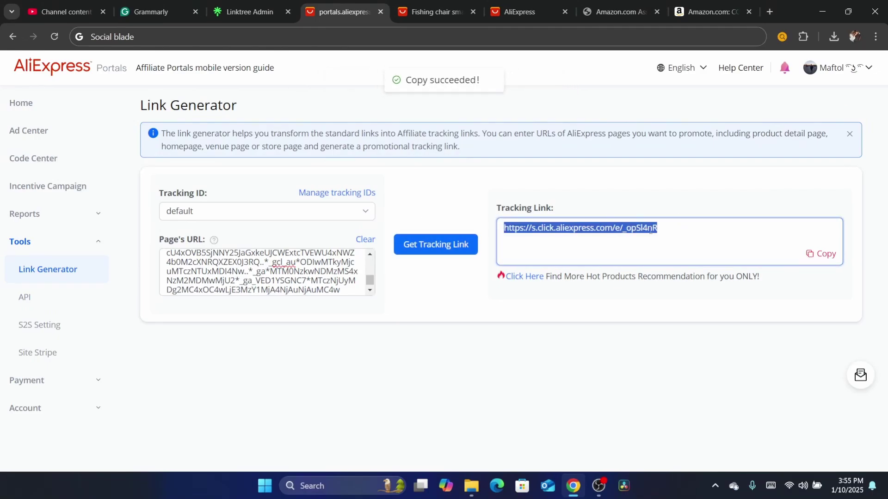
double_click(567, 228)
click(567, 228)
right_click(567, 231)
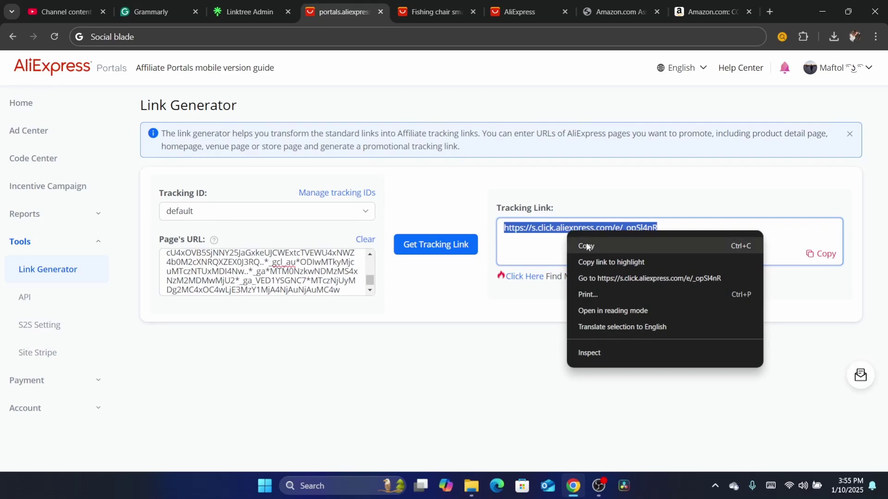
click(586, 246)
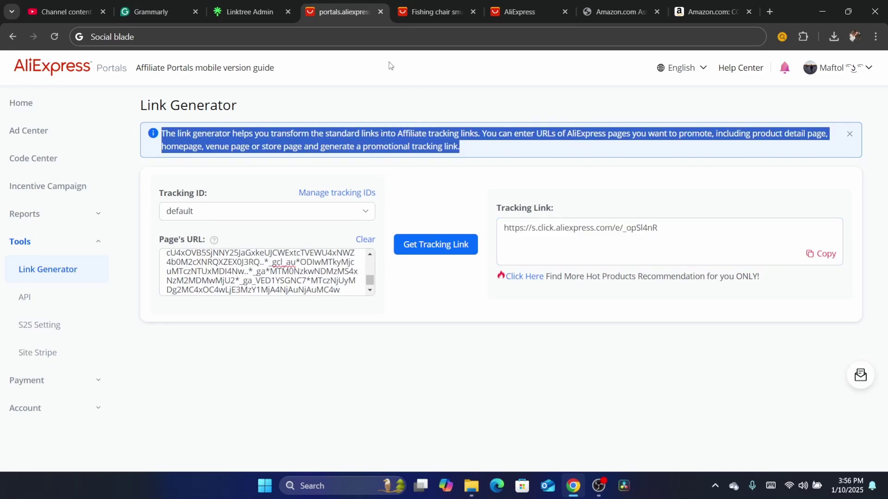
click(361, 39)
click(392, 344)
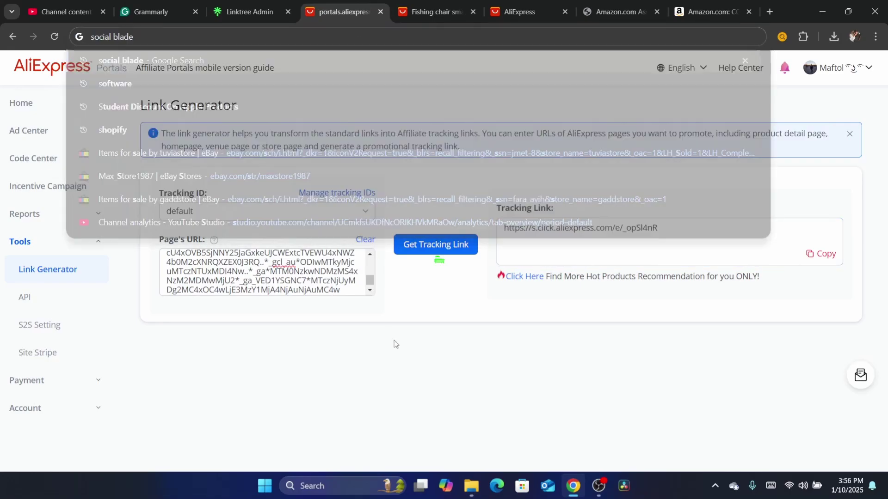
triple_click(353, 145)
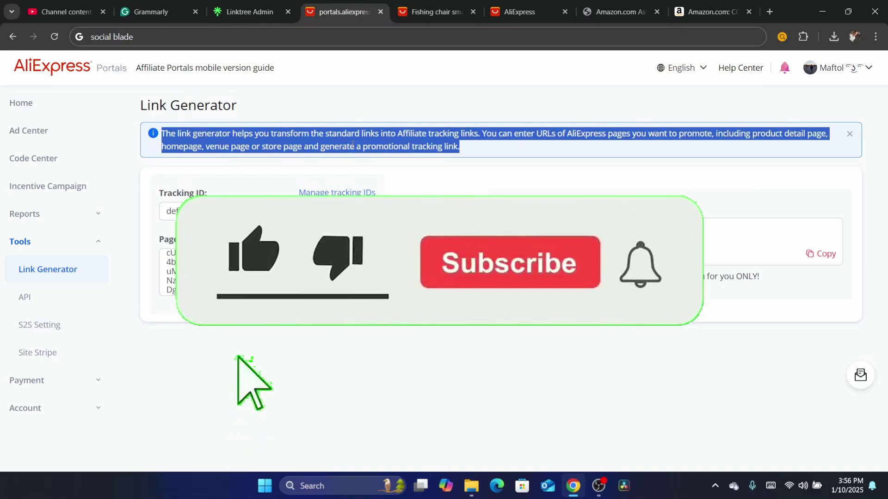